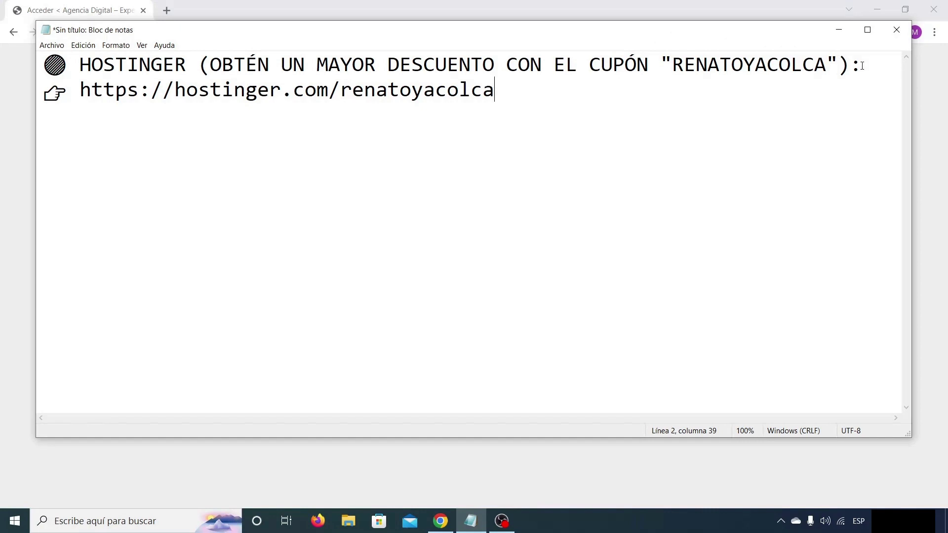
{"action": "left_click", "coordinate": [862, 66]}
{"action": "left_click_drag", "start_coordinate": [526, 90], "coordinate": [82, 89]}
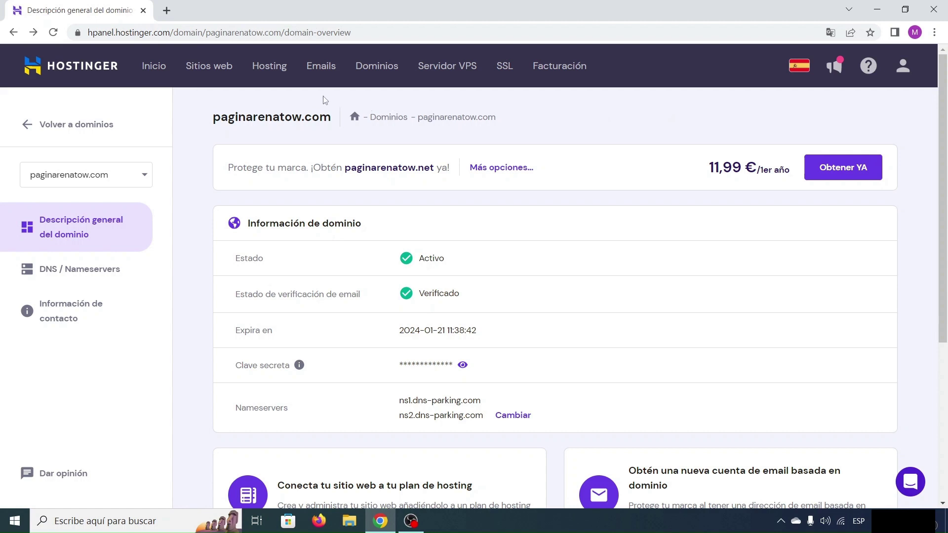
Start adding a new website to the Premium Web Hosting plan, with WordPress as its platform.
{"action": "left_click", "coordinate": [267, 68]}
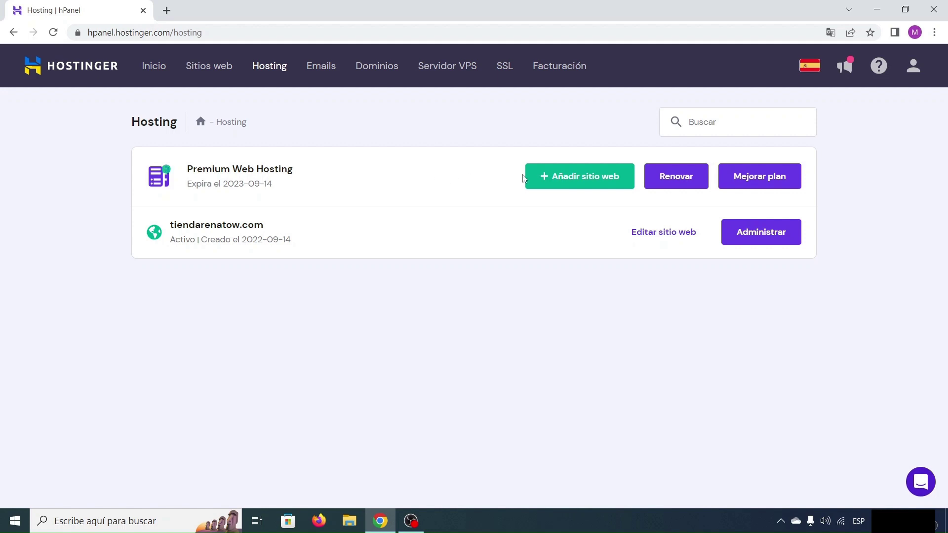
{"action": "left_click", "coordinate": [586, 178]}
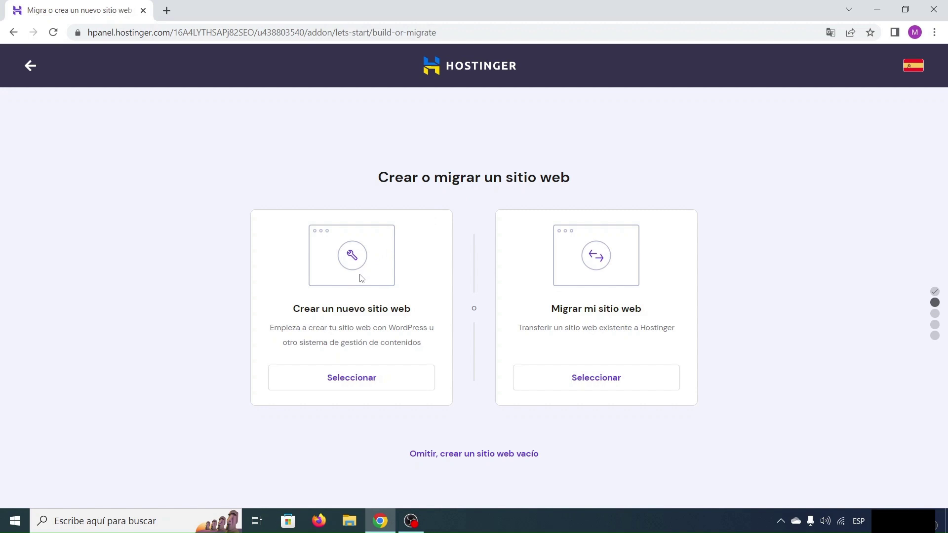
{"action": "left_click", "coordinate": [357, 383]}
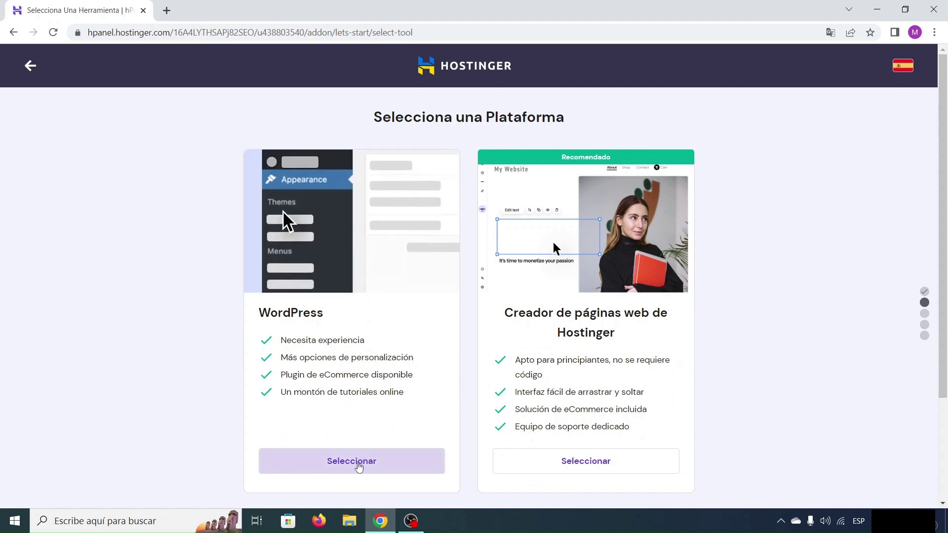
{"action": "left_click", "coordinate": [359, 467]}
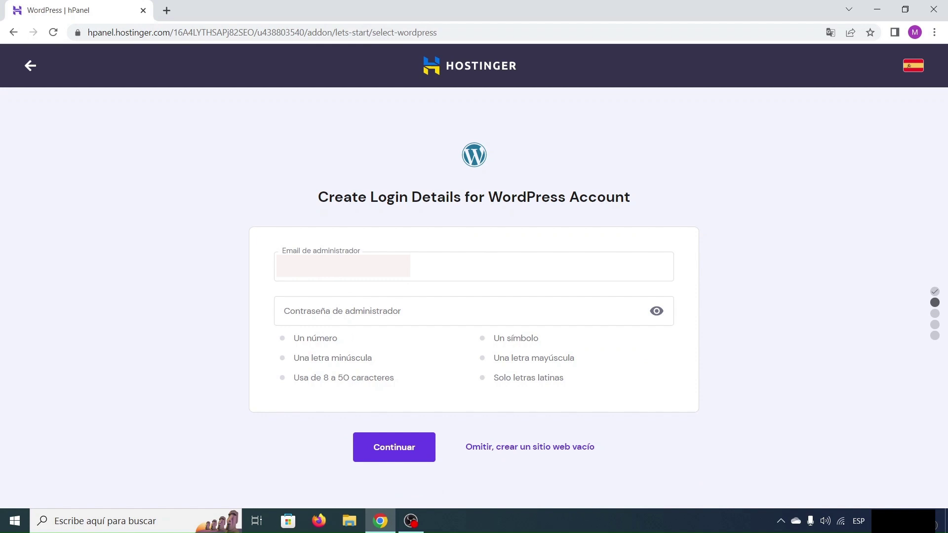
Enter the administrator password for the WordPress account, keep the filled-in admin email, and continue.
{"action": "left_click", "coordinate": [445, 269]}
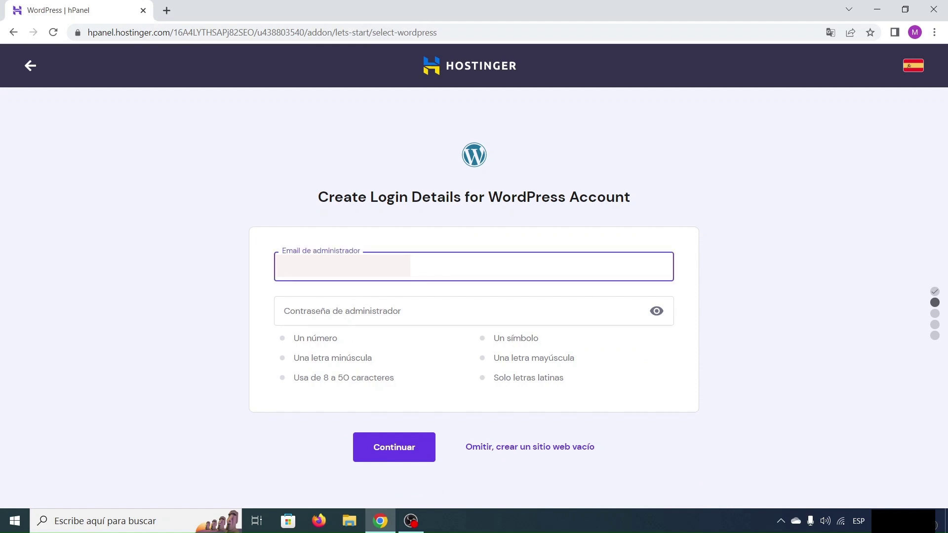
{"action": "left_click", "coordinate": [326, 316]}
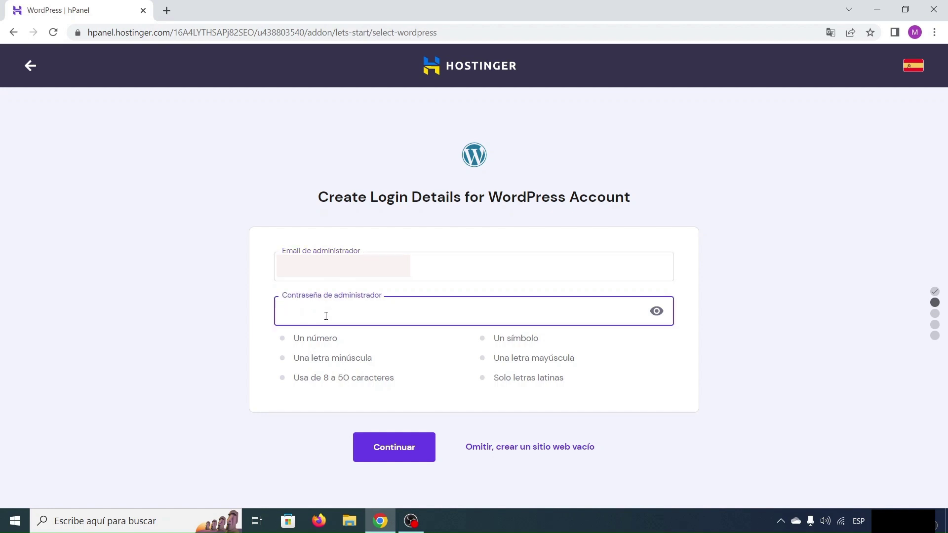
{"action": "type", "text": "Ma•••••••••••"}
{"action": "left_click", "coordinate": [400, 450]}
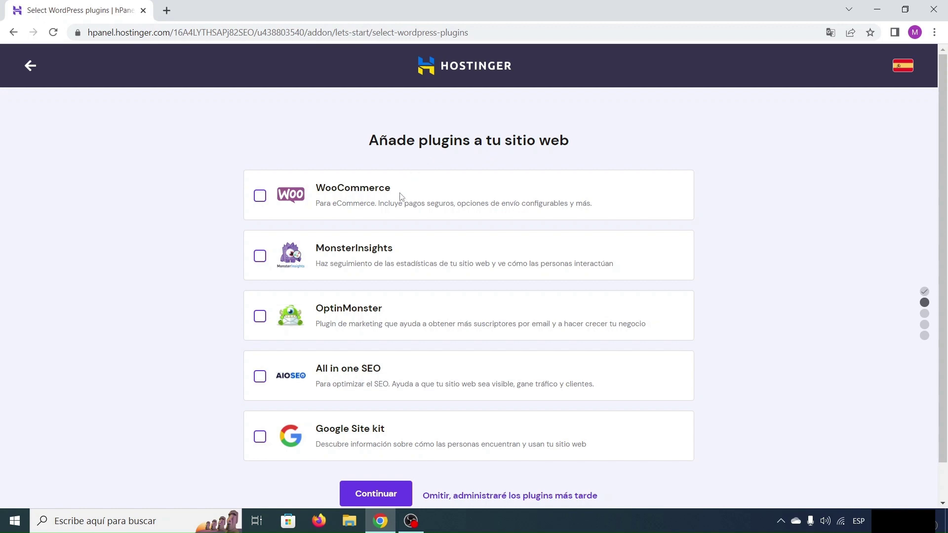
Continue the site setup with no plugins selected and without a template.
{"action": "scroll", "coordinate": [402, 197], "scroll_direction": "down", "scroll_amount": 1}
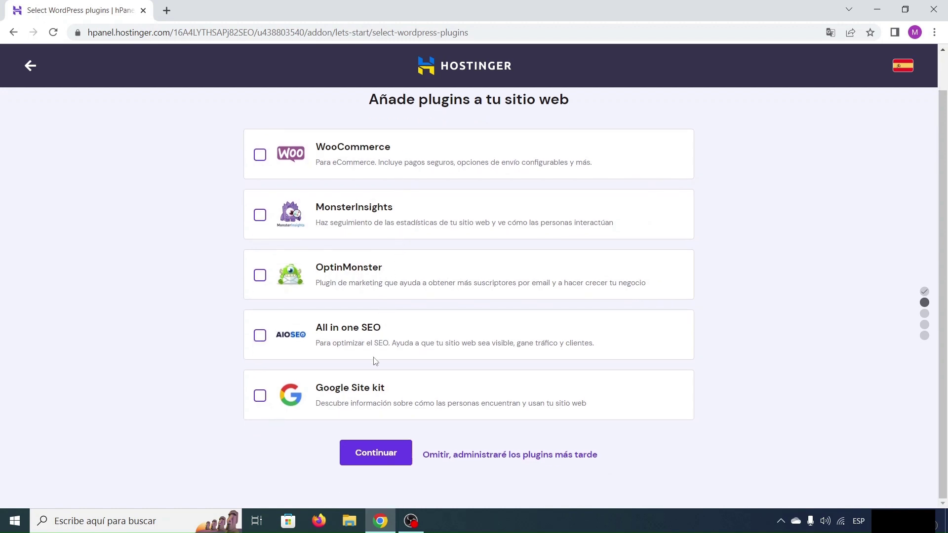
{"action": "left_click", "coordinate": [375, 462]}
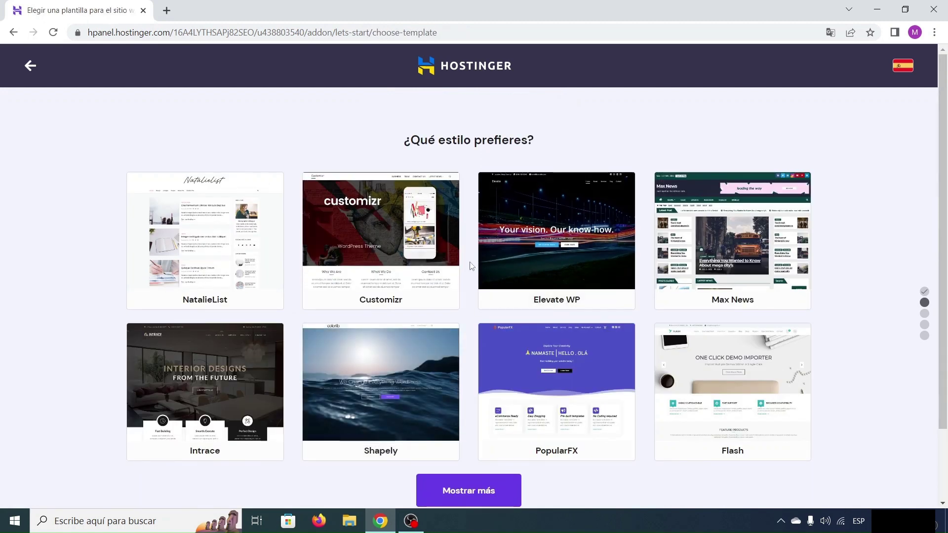
{"action": "scroll", "coordinate": [470, 265], "scroll_direction": "down", "scroll_amount": 1}
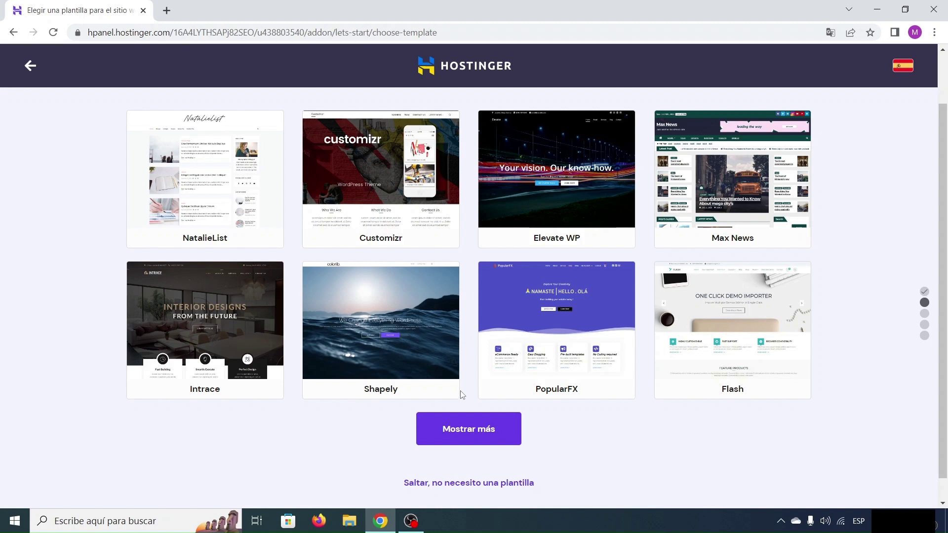
{"action": "left_click", "coordinate": [465, 484]}
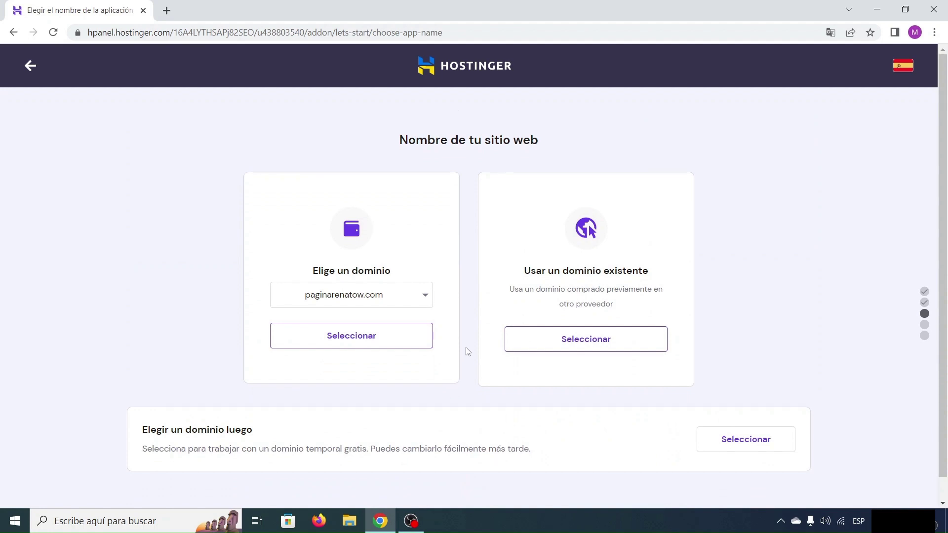
Choose paginarenatow.com as the site's domain and finish the configuration to build the site.
{"action": "left_click", "coordinate": [373, 340]}
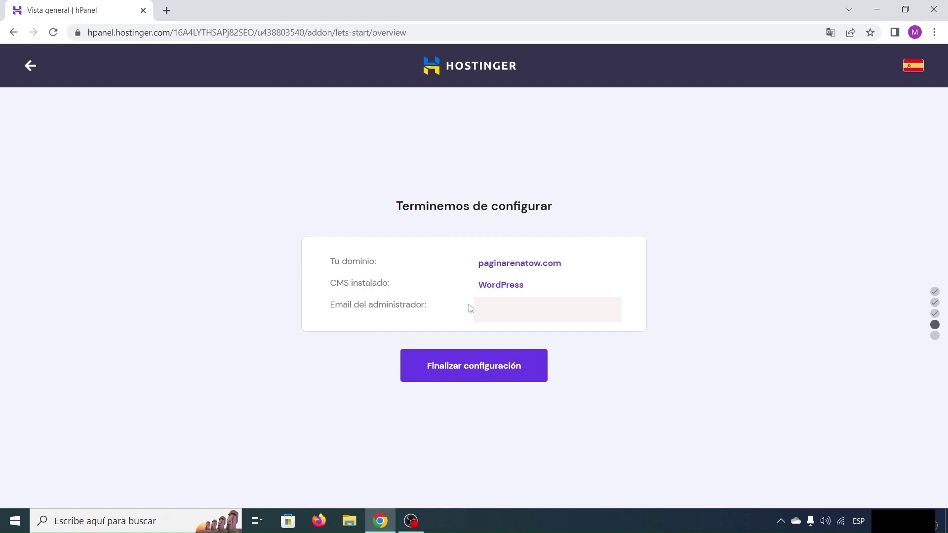
{"action": "left_click", "coordinate": [477, 366]}
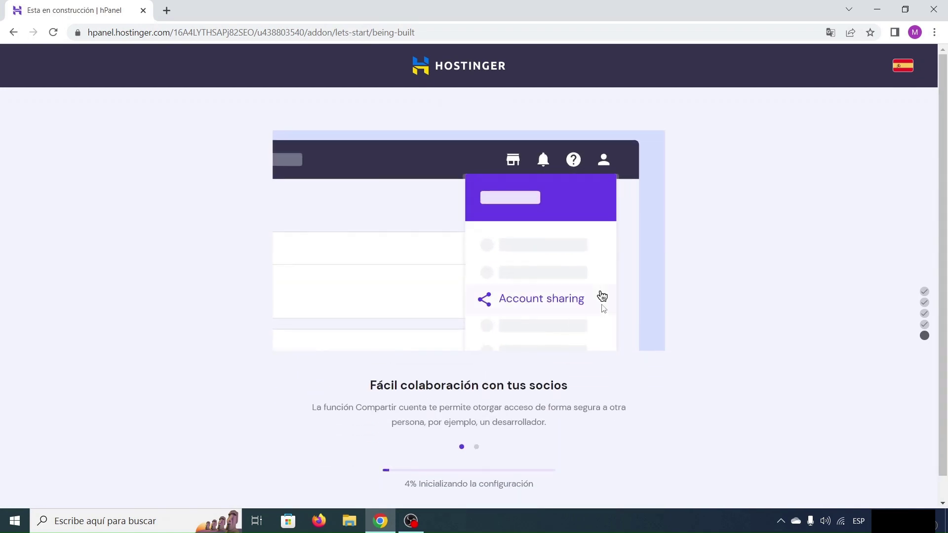
{"action": "scroll", "coordinate": [713, 263], "scroll_direction": "down", "scroll_amount": 1}
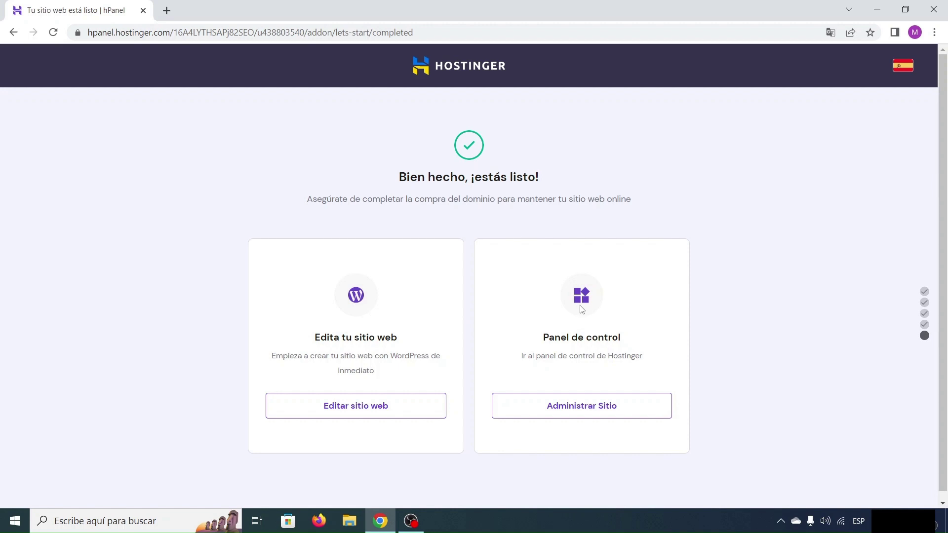
Open the new site's hosting management dashboard and go to its WordPress control panel.
{"action": "left_click", "coordinate": [599, 411]}
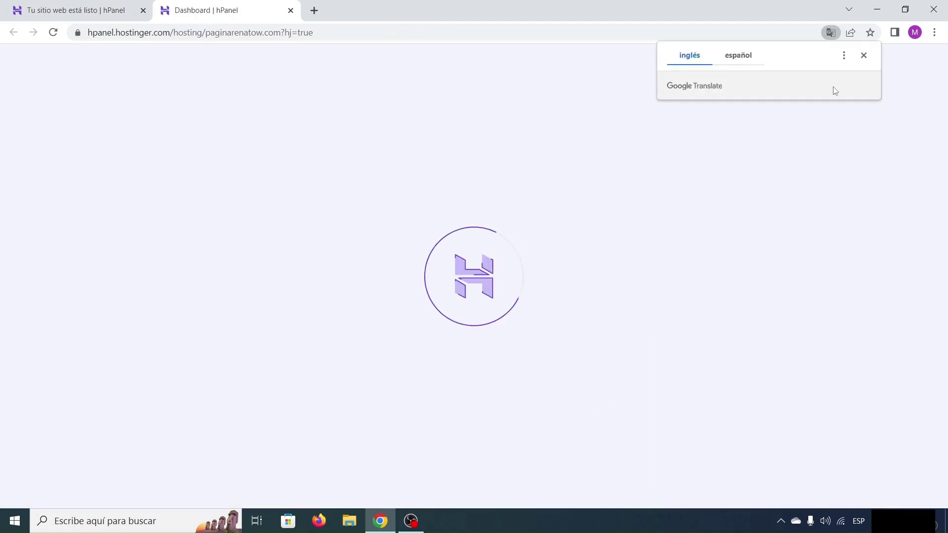
{"action": "left_click", "coordinate": [863, 57]}
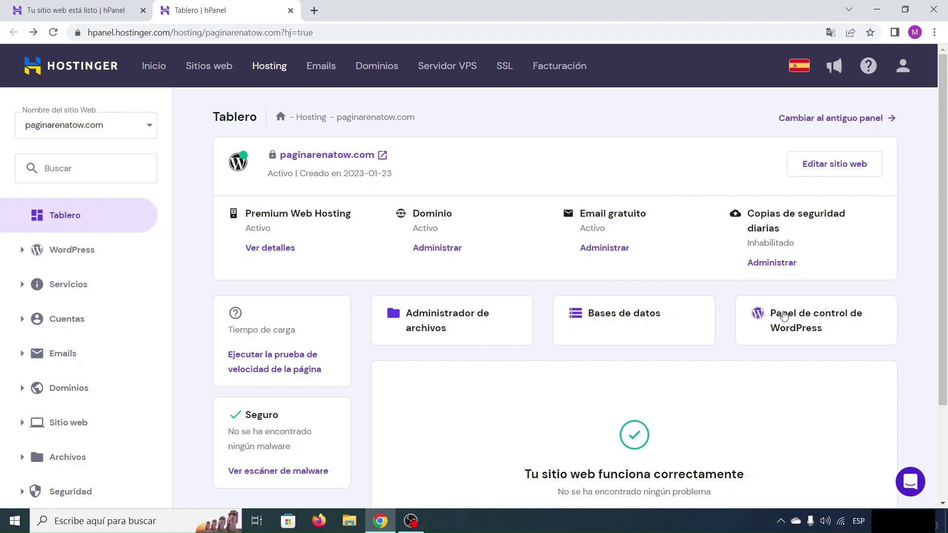
{"action": "left_click", "coordinate": [800, 320]}
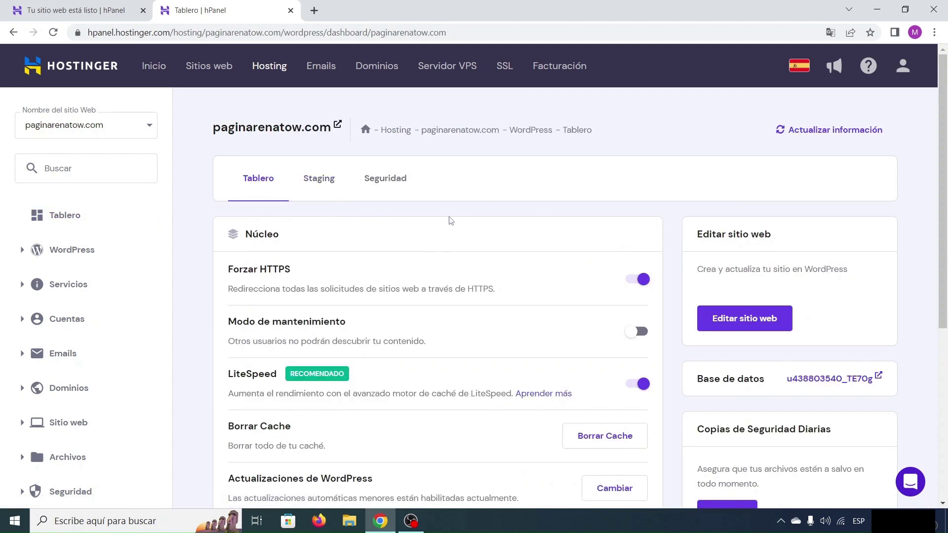
Examine the site's WordPress options in hPanel, including core settings, SSL certificate, daily backups, and PHP and WordPress versions.
{"action": "scroll", "coordinate": [450, 221], "scroll_direction": "down", "scroll_amount": 1}
{"action": "scroll", "coordinate": [429, 195], "scroll_direction": "down", "scroll_amount": 1}
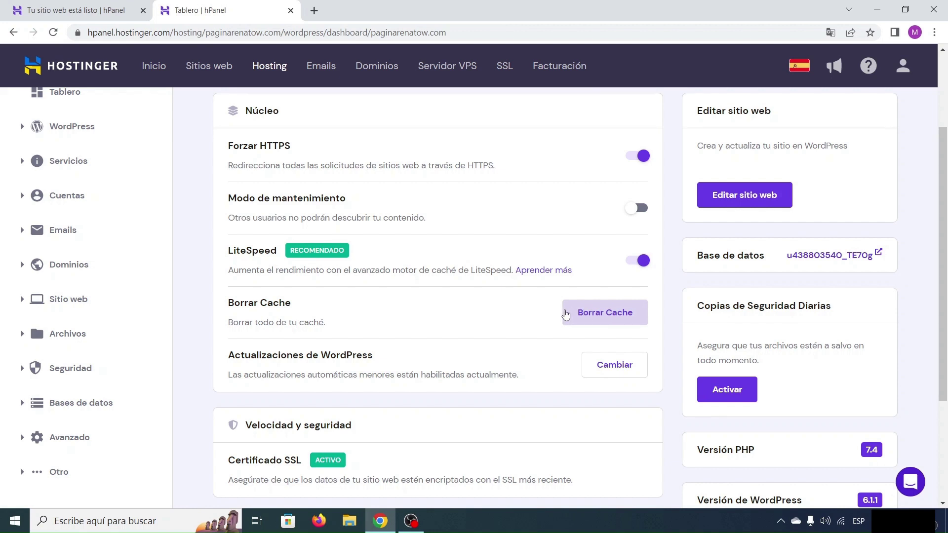
{"action": "scroll", "coordinate": [533, 306], "scroll_direction": "down", "scroll_amount": 3}
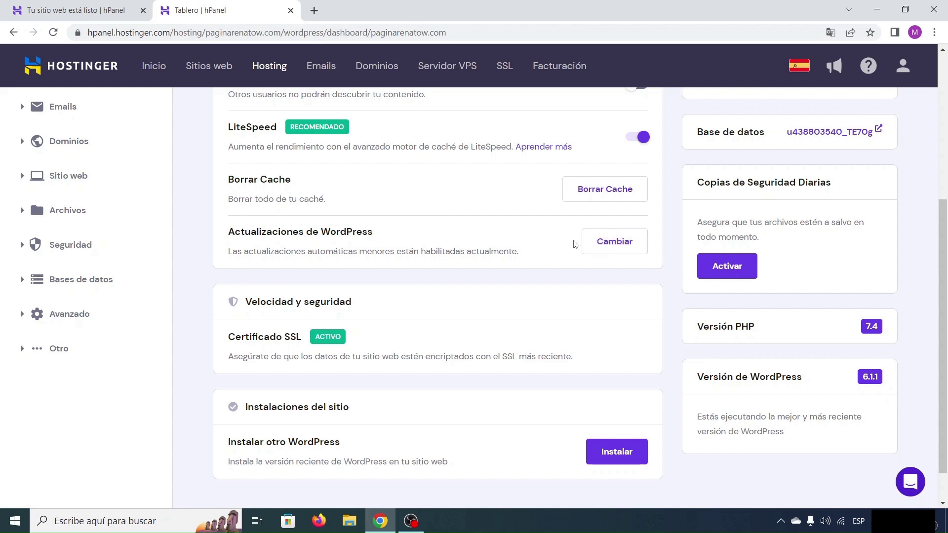
{"action": "scroll", "coordinate": [534, 250], "scroll_direction": "down", "scroll_amount": 1}
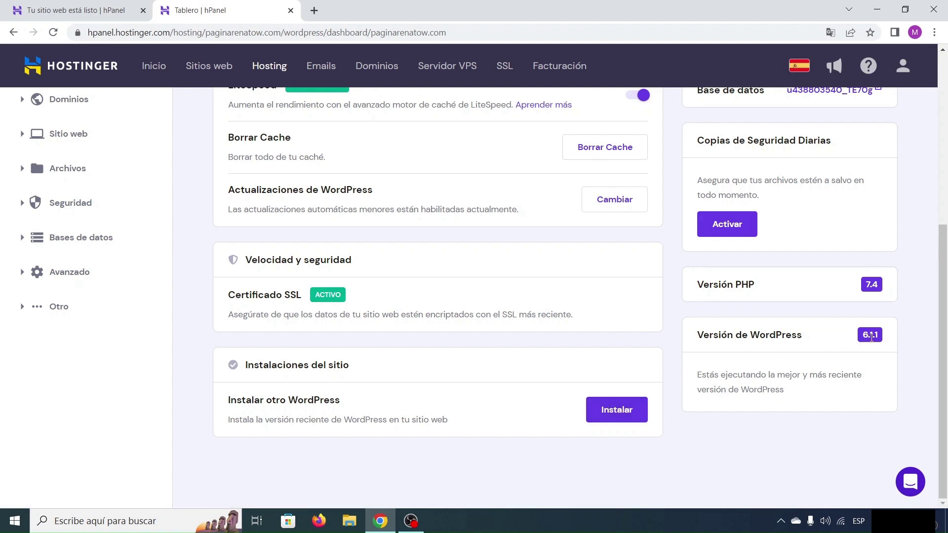
{"action": "scroll", "coordinate": [869, 340], "scroll_direction": "up", "scroll_amount": 1}
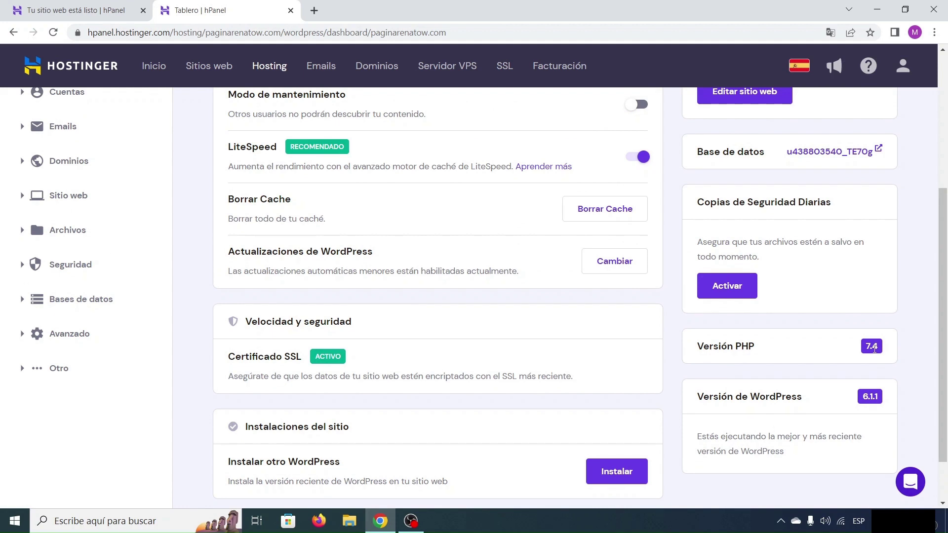
{"action": "scroll", "coordinate": [874, 349], "scroll_direction": "up", "scroll_amount": 2}
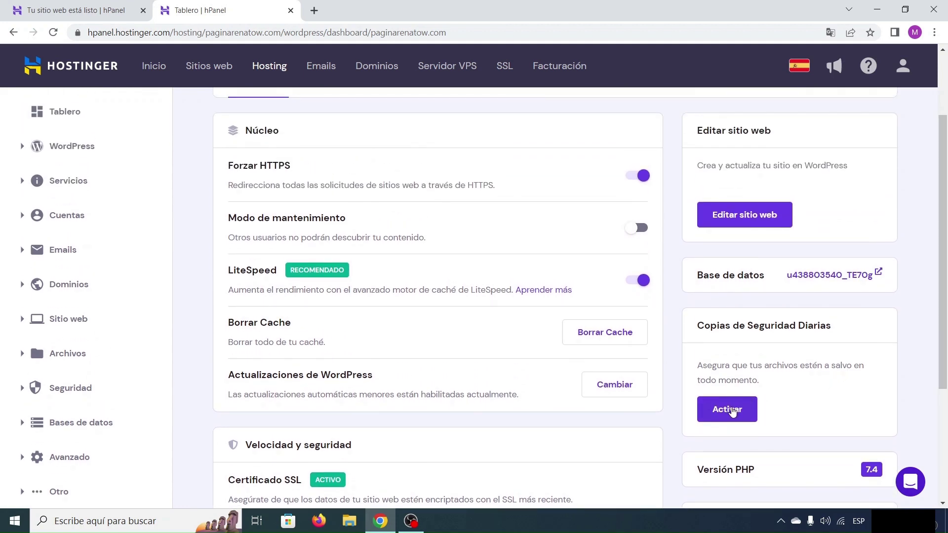
{"action": "scroll", "coordinate": [832, 402], "scroll_direction": "up", "scroll_amount": 2}
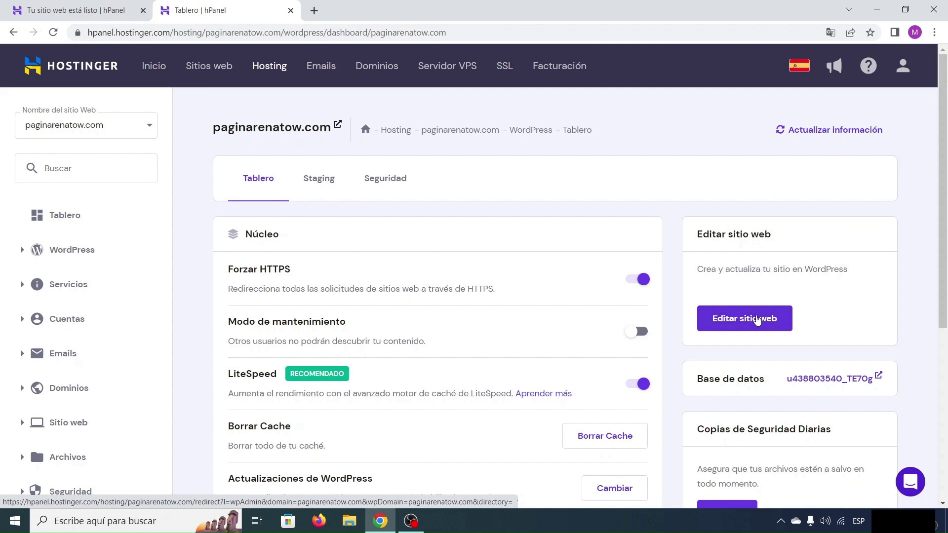
Open the WordPress admin of paginarenatow.com for editing and dismiss the translation prompt.
{"action": "left_click", "coordinate": [757, 321]}
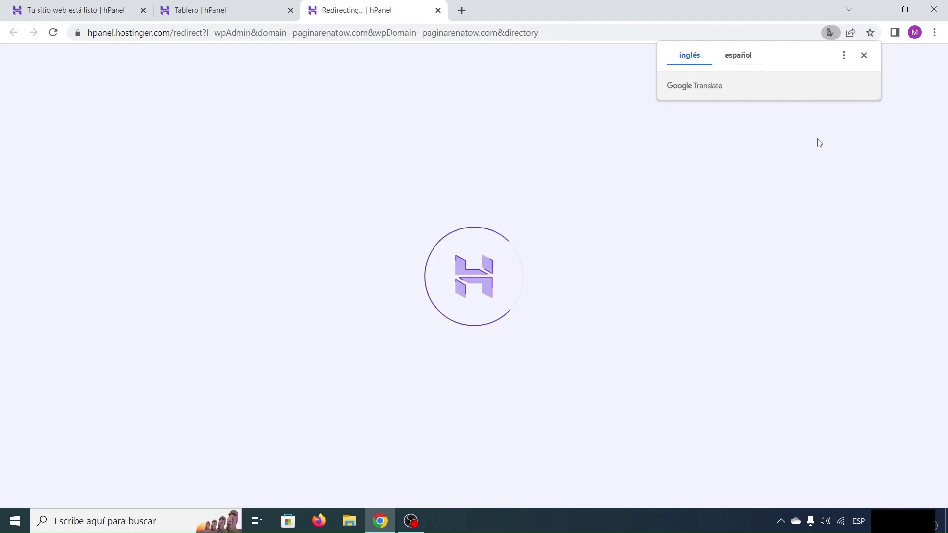
{"action": "left_click", "coordinate": [865, 56]}
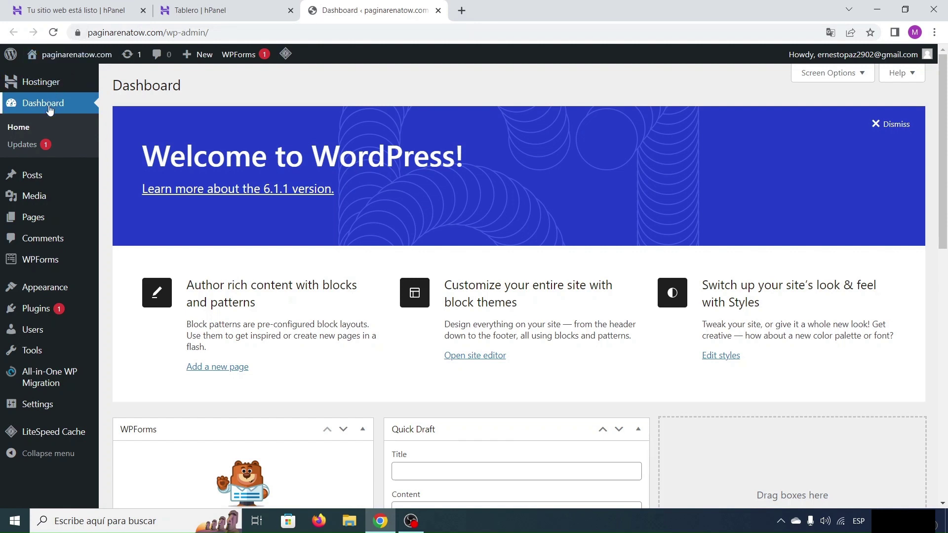
Set the site language to Español in the WordPress general settings.
{"action": "mouse_move", "coordinate": [37, 178]}
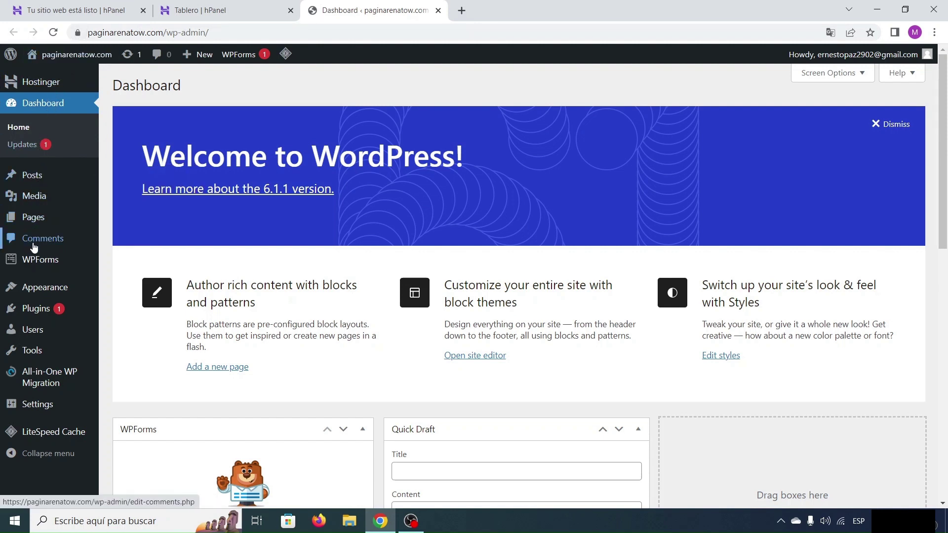
{"action": "mouse_move", "coordinate": [26, 335]}
{"action": "mouse_move", "coordinate": [33, 409]}
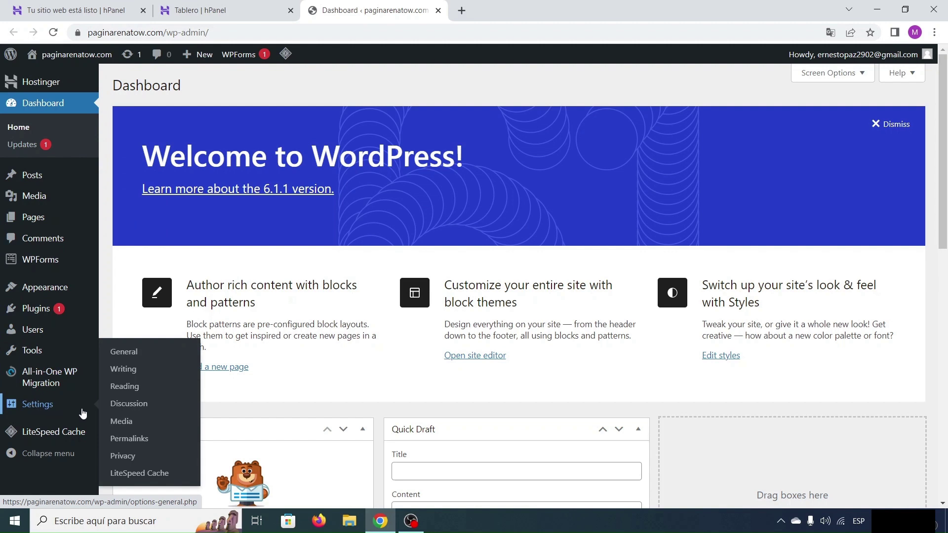
{"action": "left_click", "coordinate": [131, 355]}
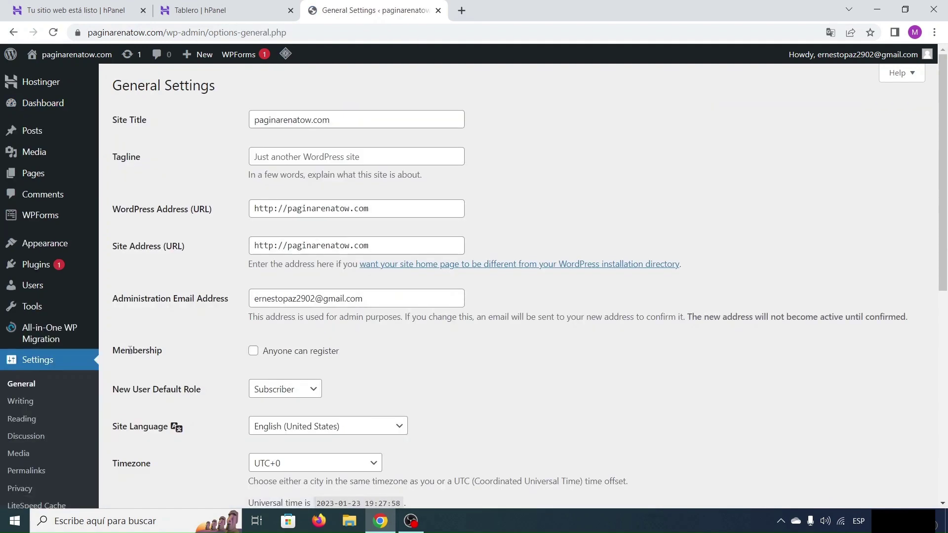
{"action": "scroll", "coordinate": [189, 291], "scroll_direction": "down", "scroll_amount": 1}
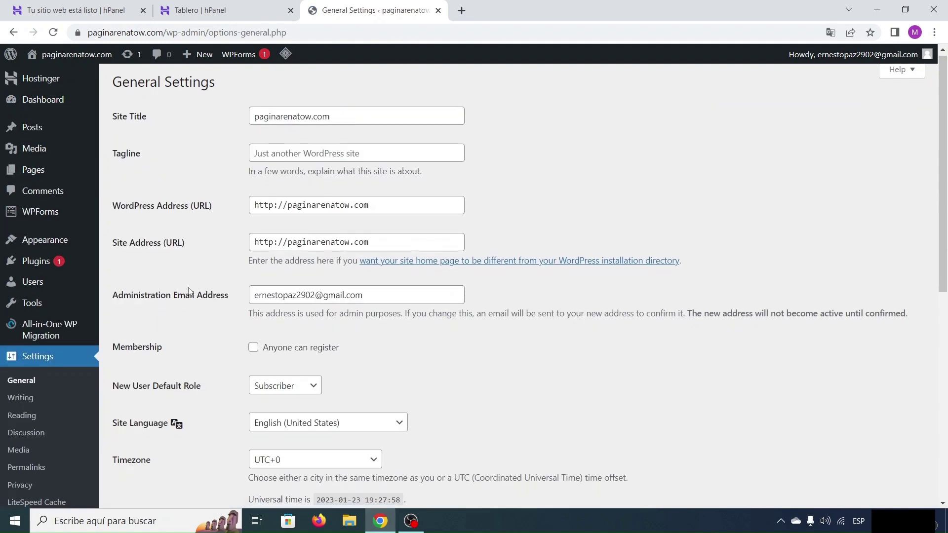
{"action": "scroll", "coordinate": [189, 291], "scroll_direction": "down", "scroll_amount": 5}
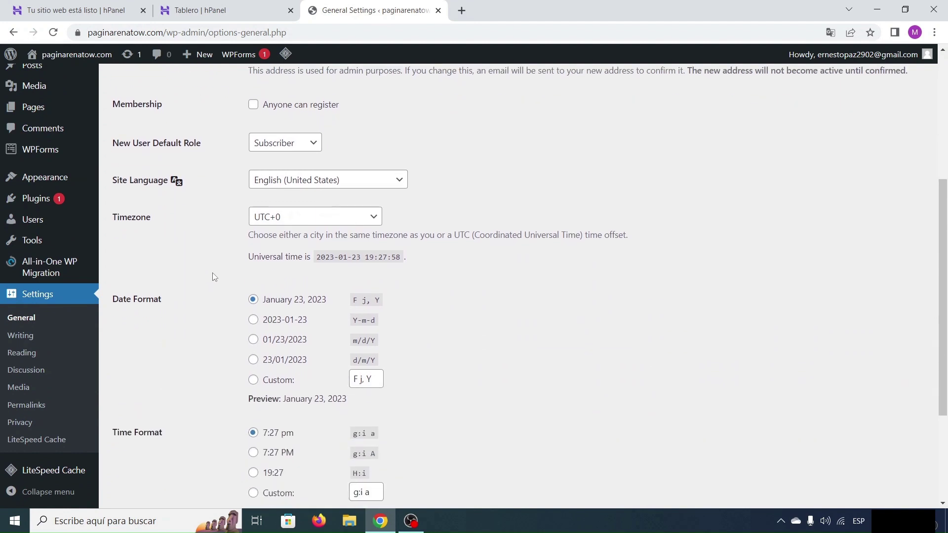
{"action": "left_click", "coordinate": [298, 181]}
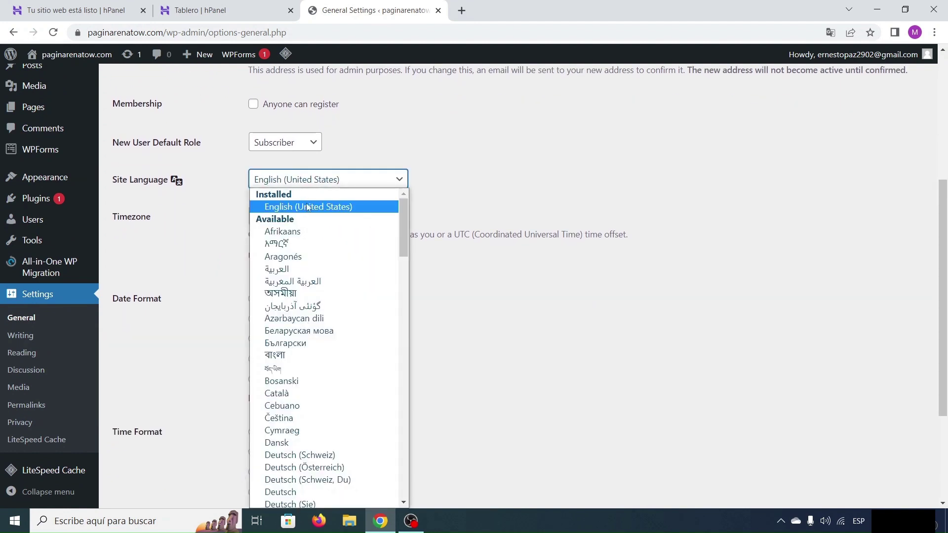
{"action": "scroll", "coordinate": [335, 287], "scroll_direction": "down", "scroll_amount": 8}
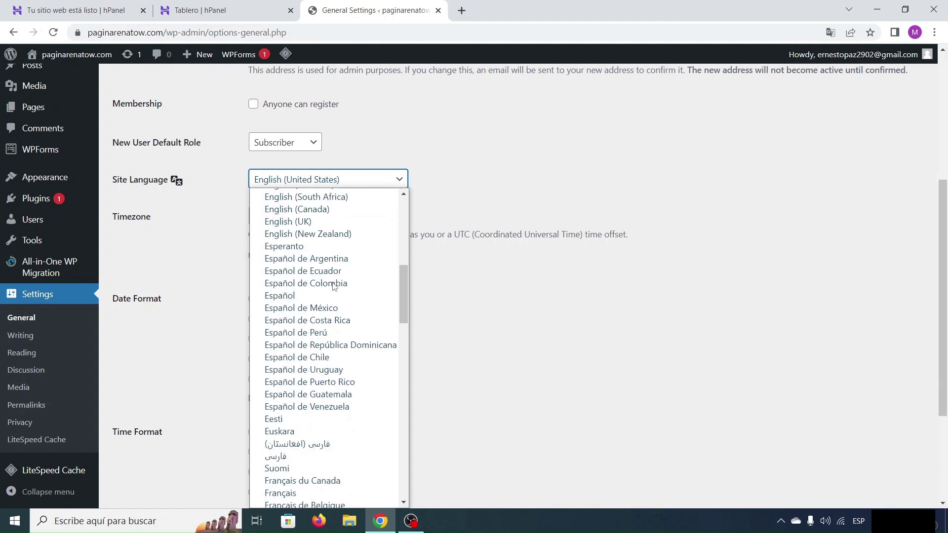
{"action": "left_click", "coordinate": [297, 296]}
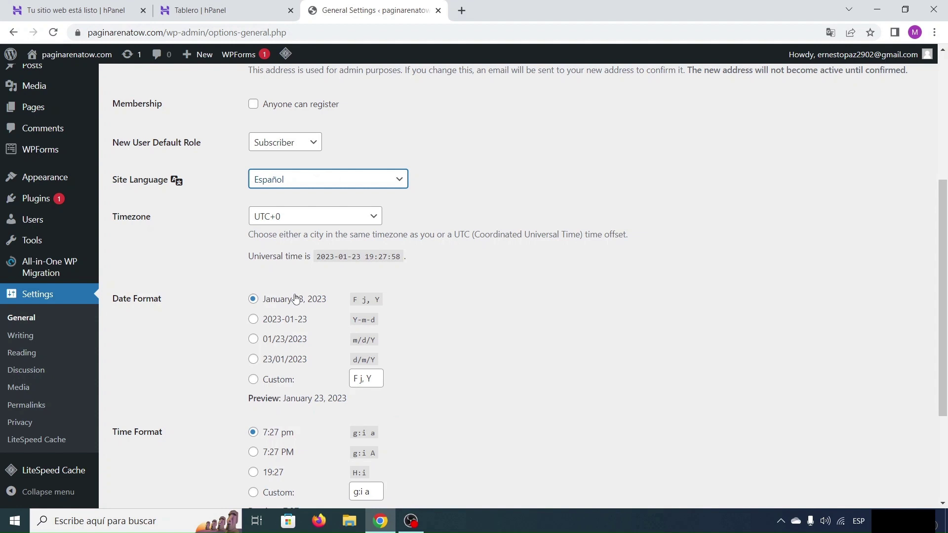
Set the timezone to UTC-5 and save the general settings.
{"action": "left_click", "coordinate": [313, 218]}
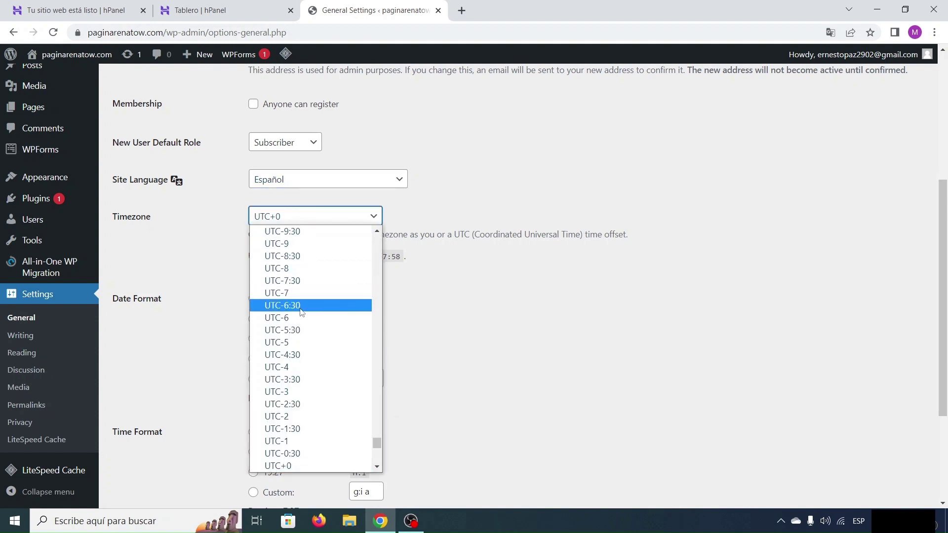
{"action": "left_click", "coordinate": [294, 342]}
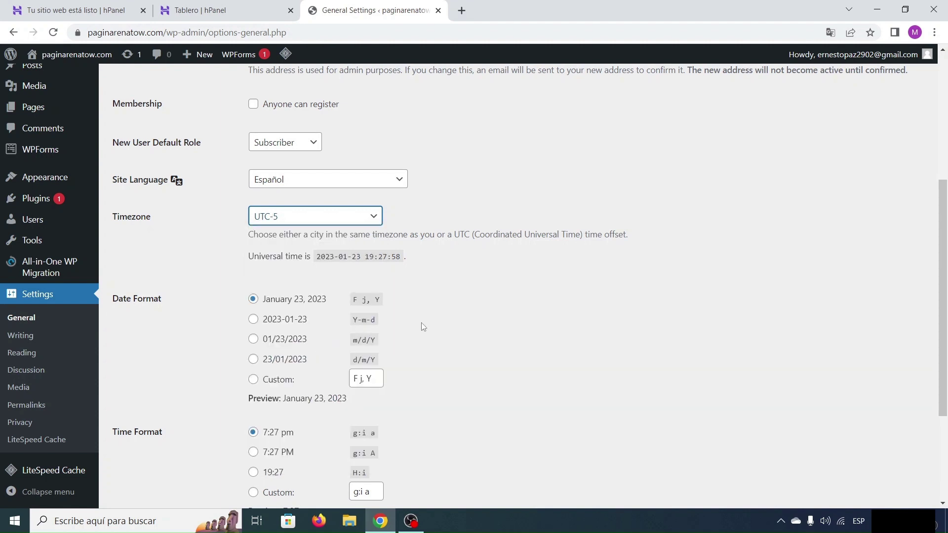
{"action": "scroll", "coordinate": [440, 324], "scroll_direction": "down", "scroll_amount": 3}
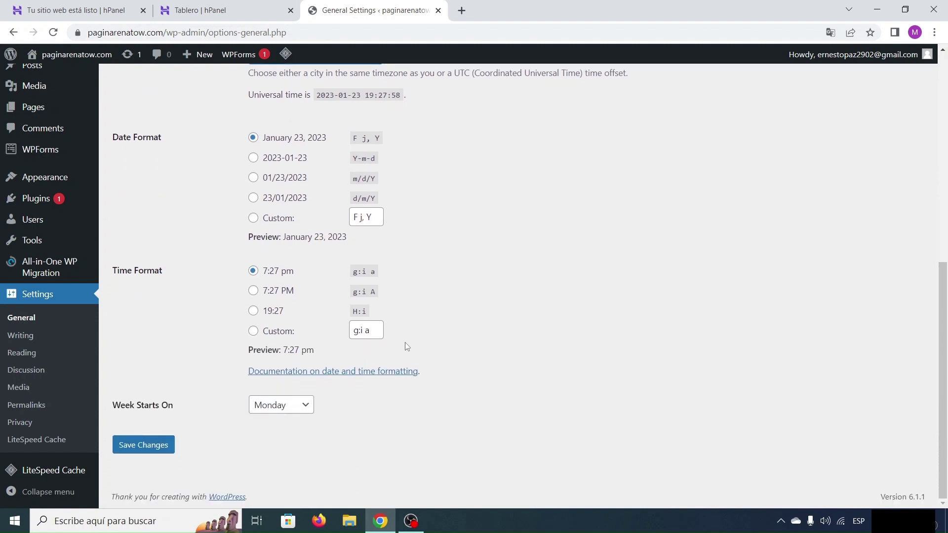
{"action": "left_click", "coordinate": [143, 448]}
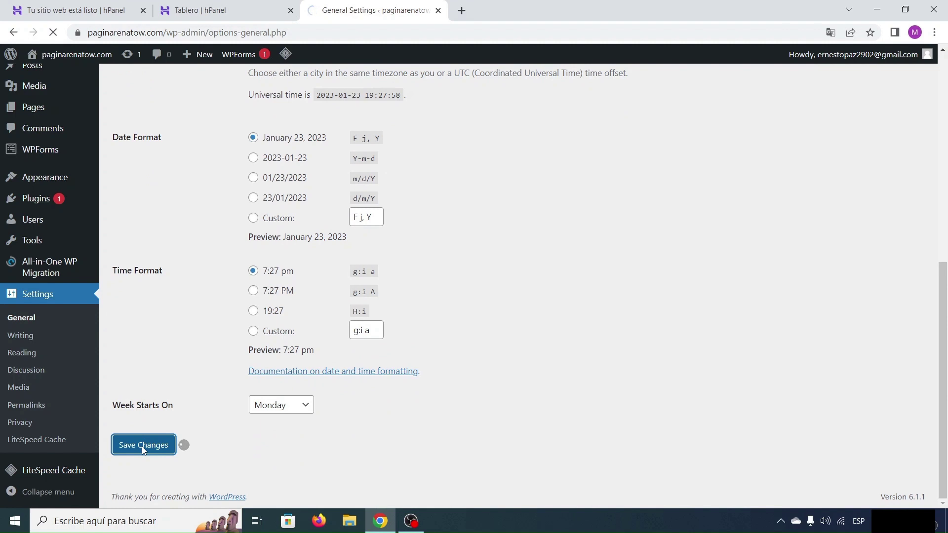